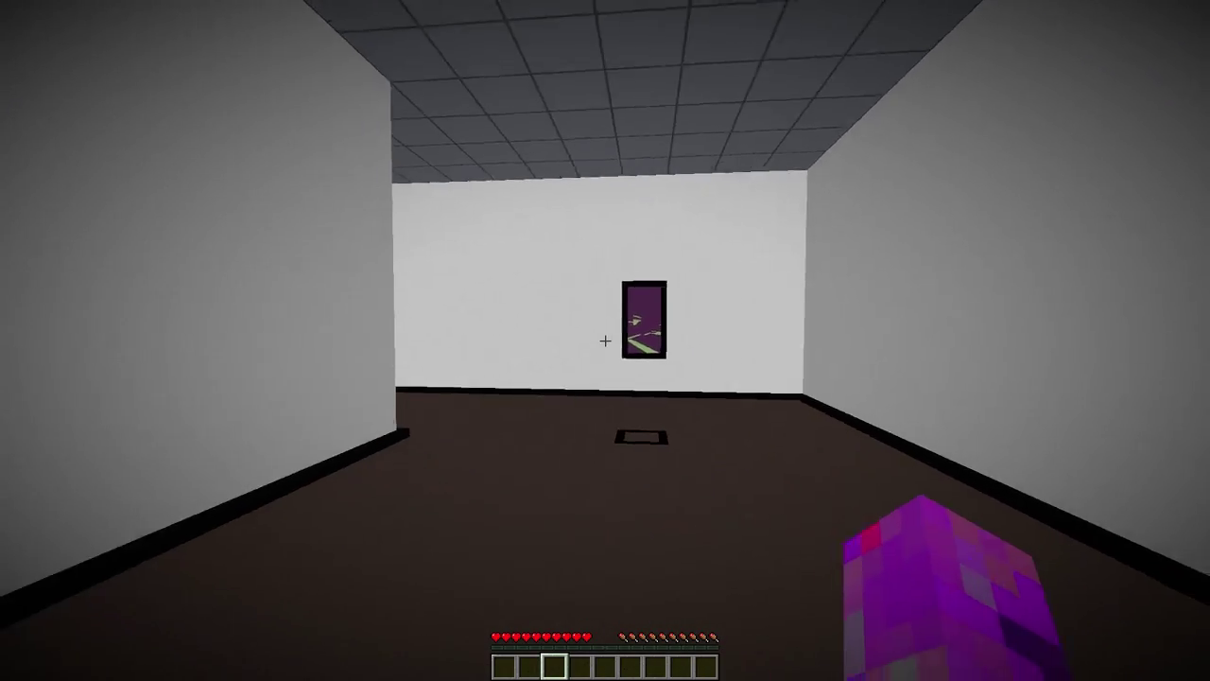
pyautogui.press('F5')
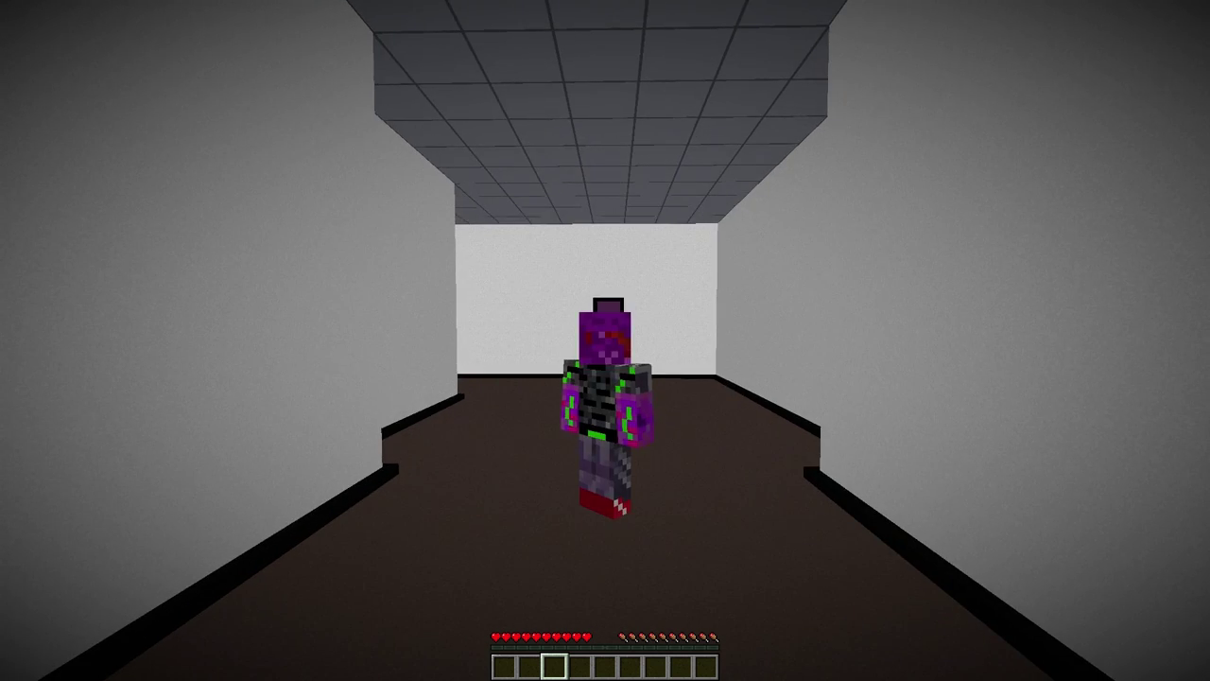
pyautogui.press('F5')
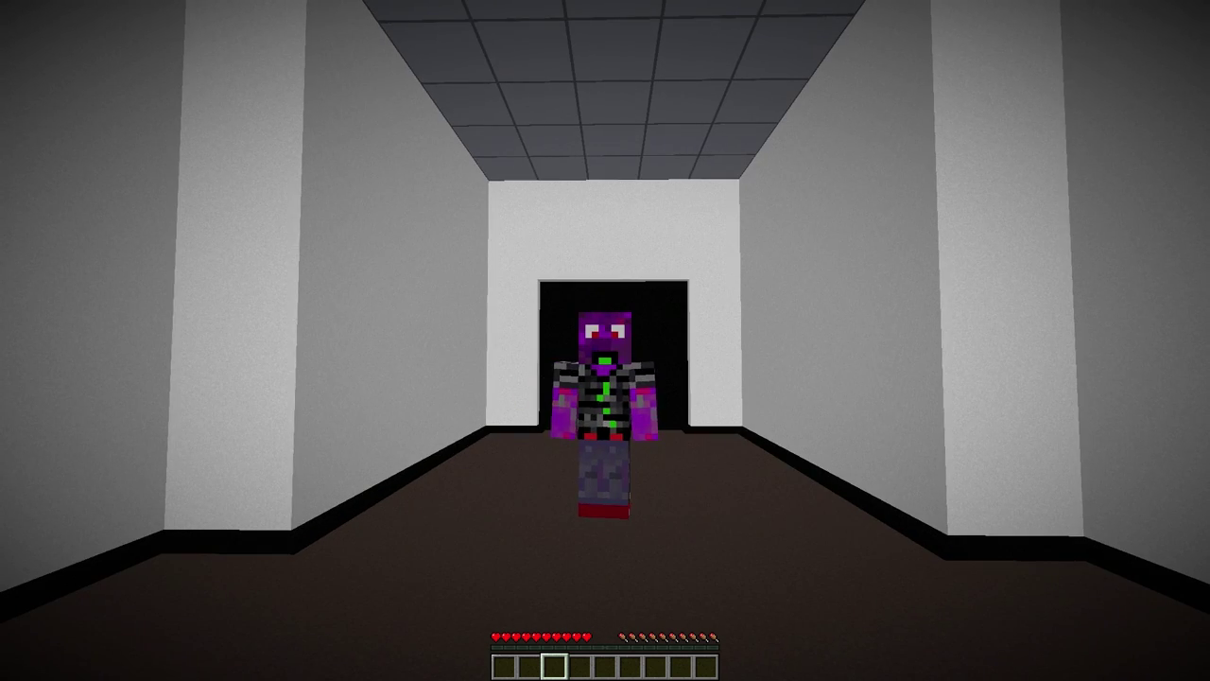
pyautogui.press('F5')
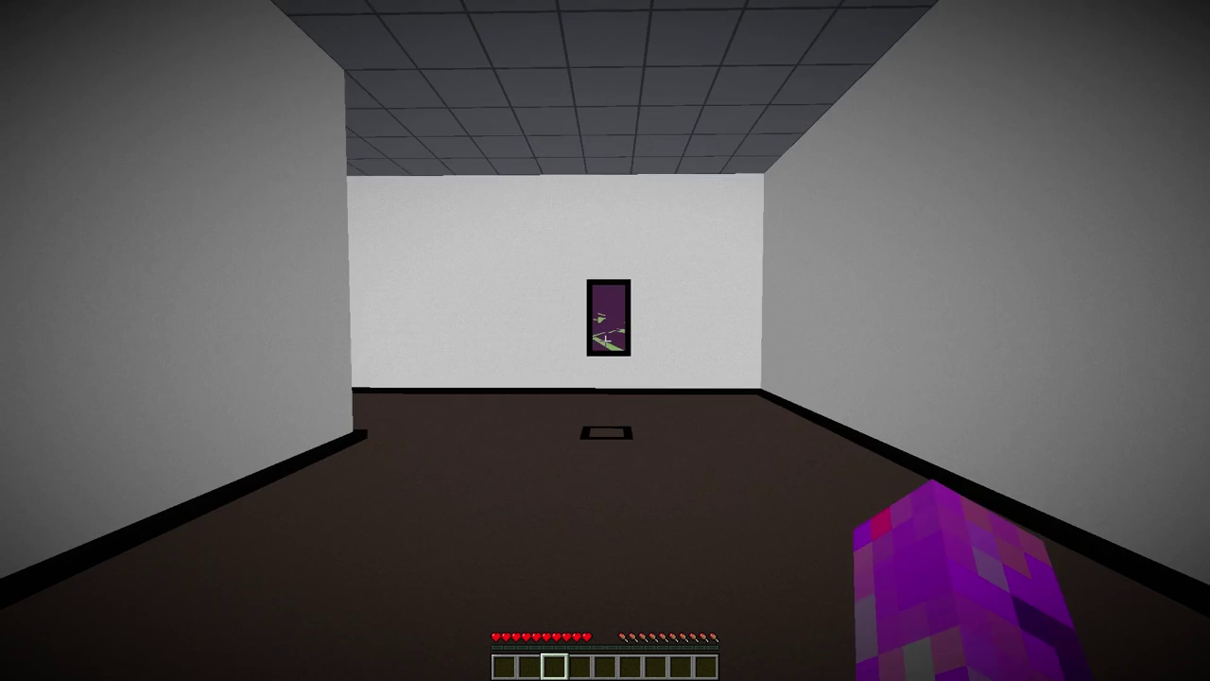
pyautogui.press('w')
pyautogui.press('w')
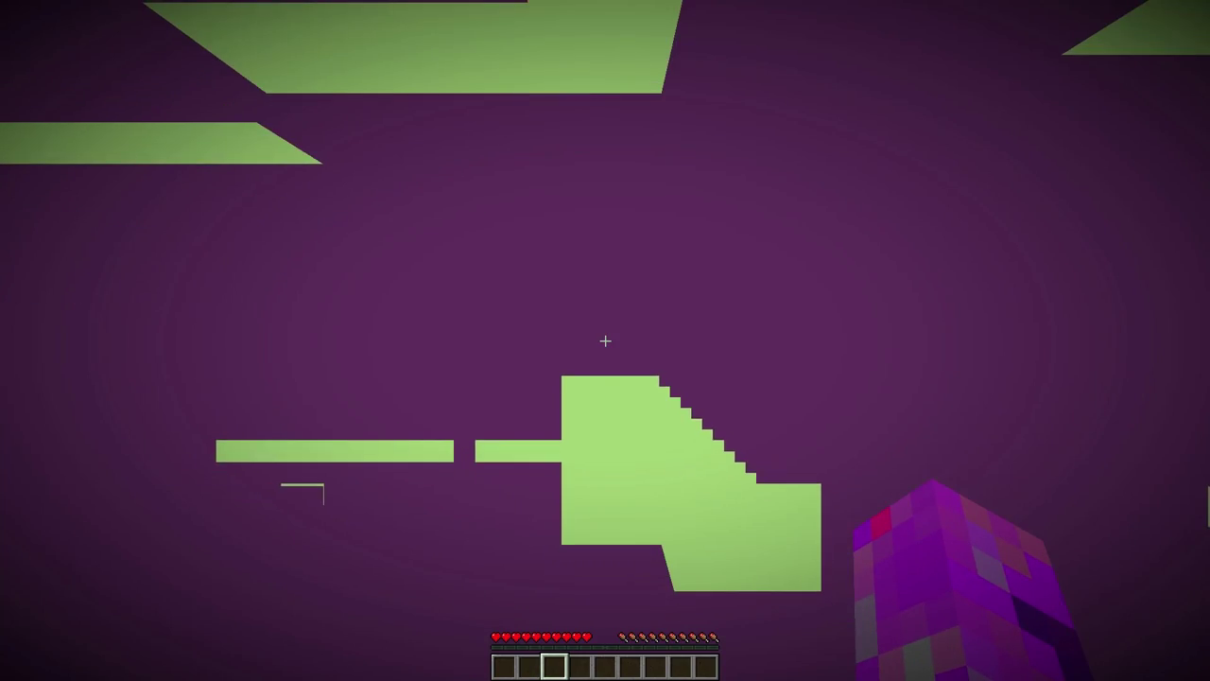
pyautogui.press('w')
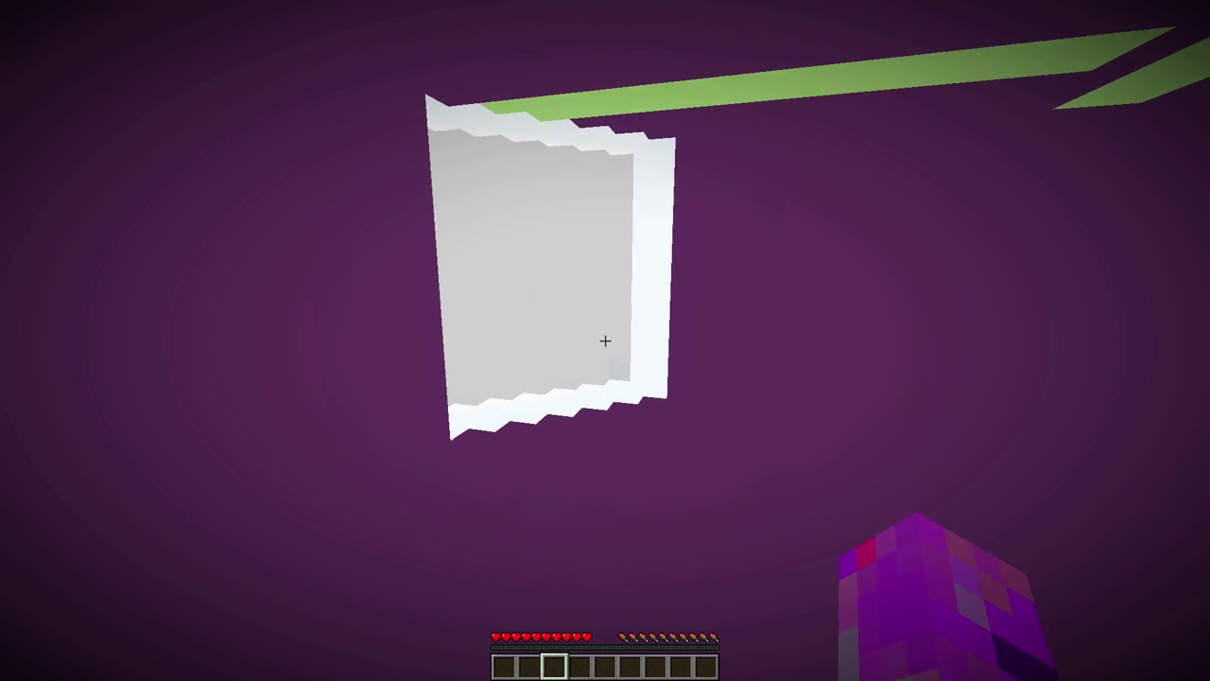
pyautogui.press('w')
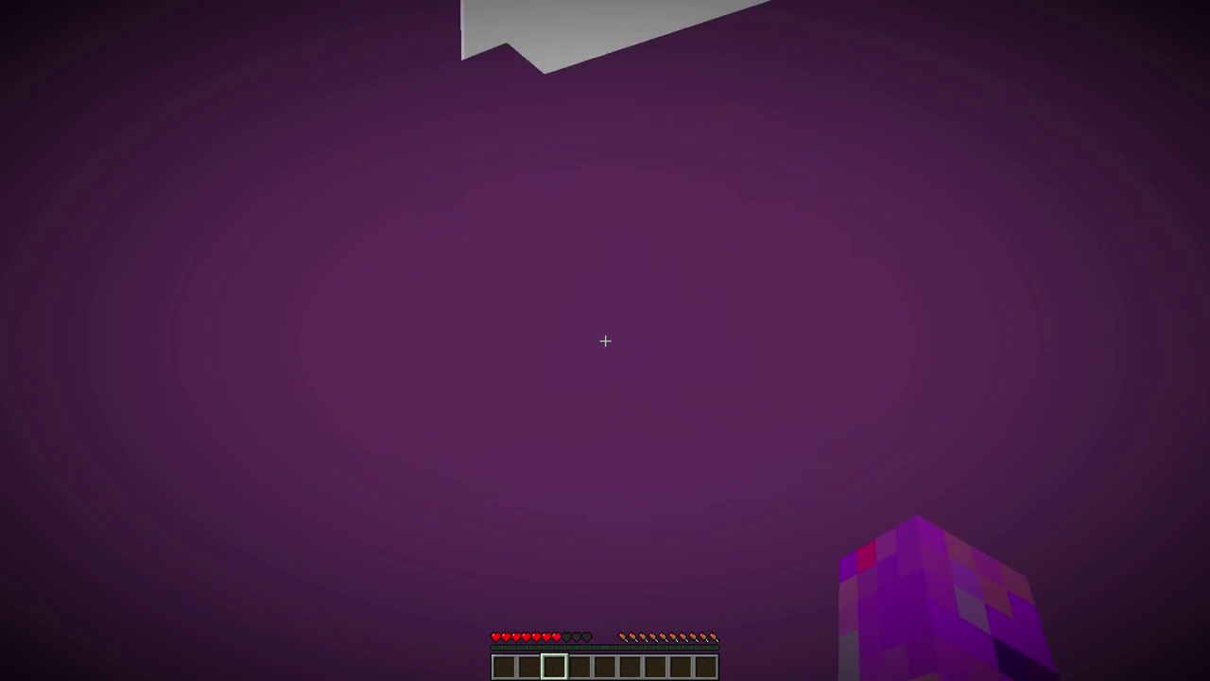
pyautogui.press('w')
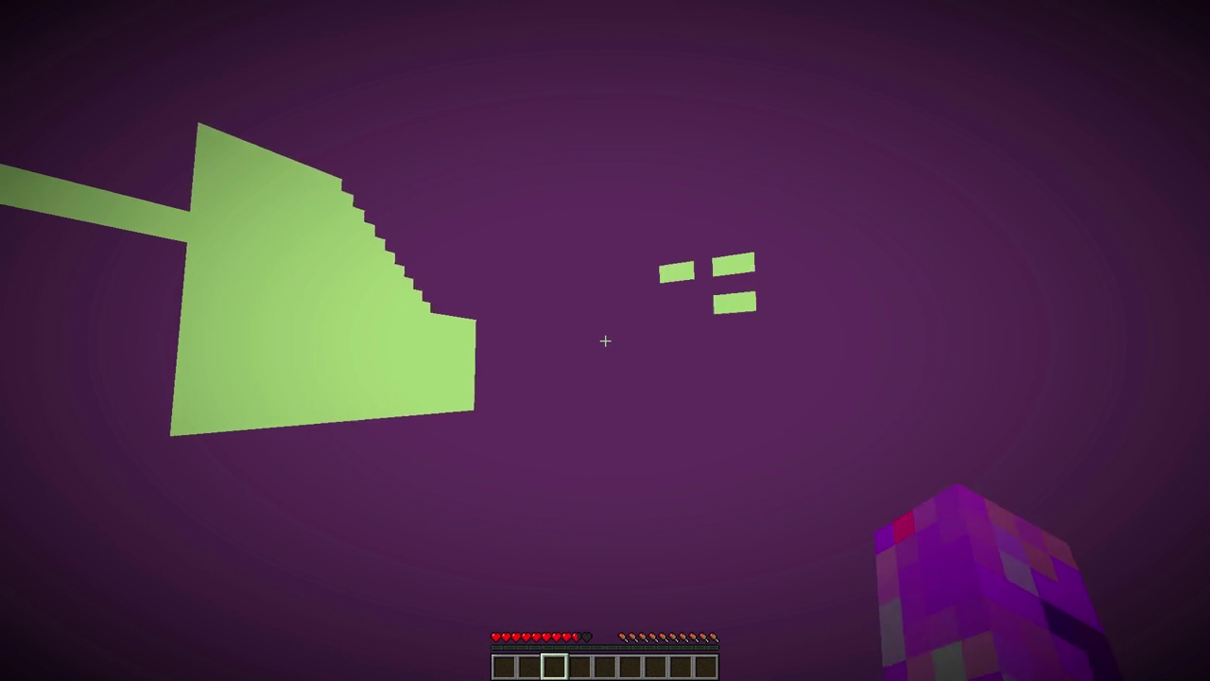
pyautogui.press('w')
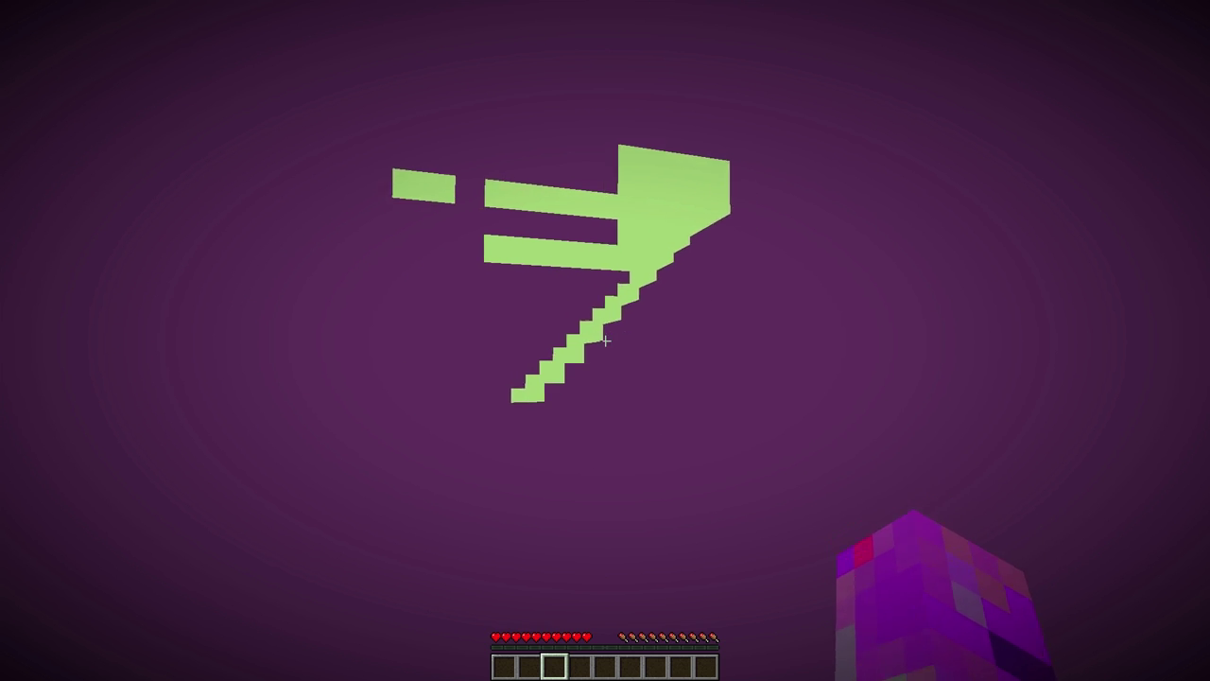
pyautogui.press('w')
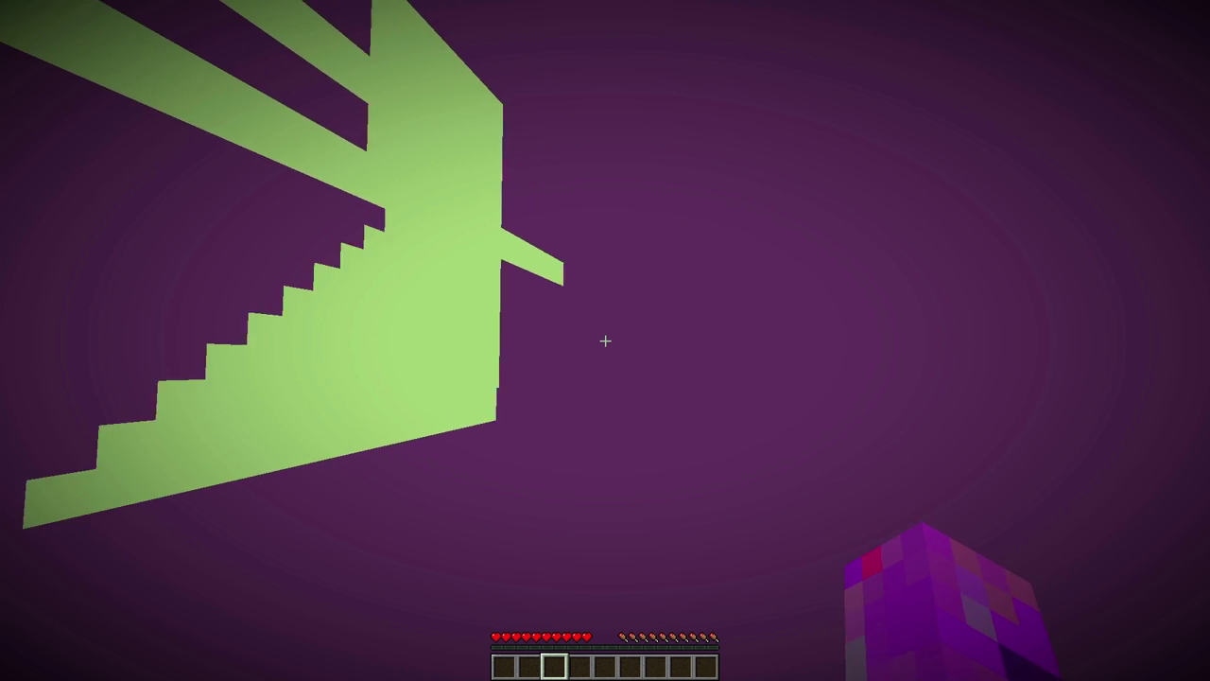
pyautogui.press('w')
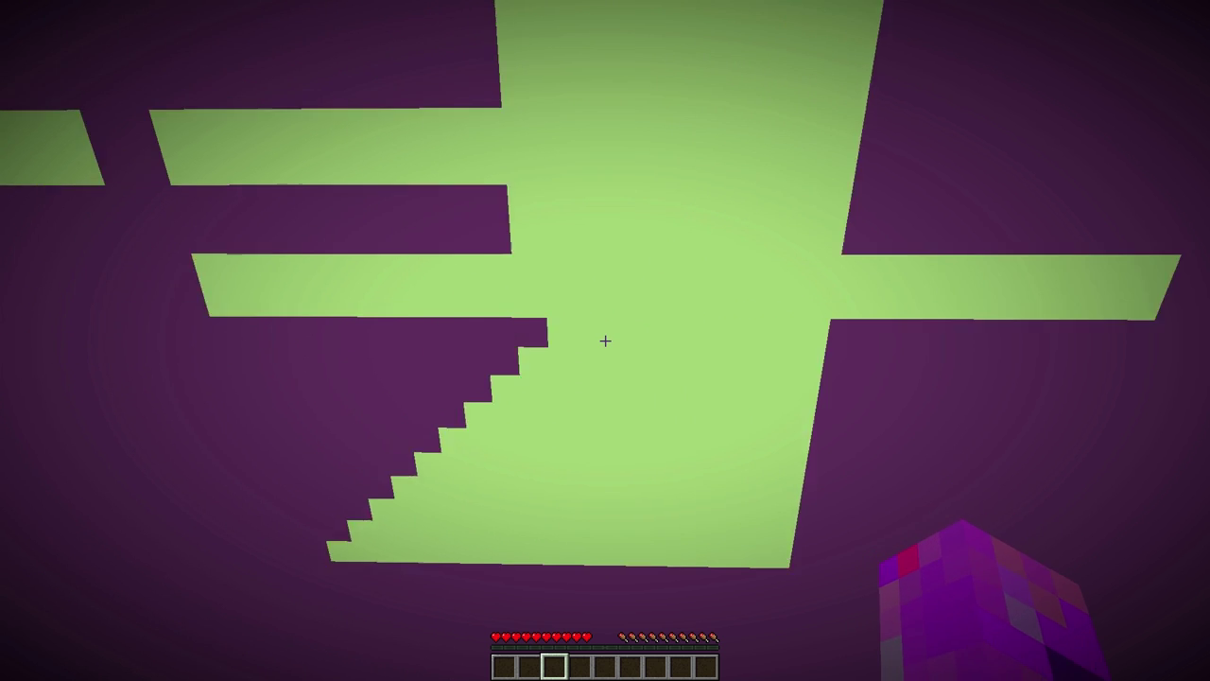
pyautogui.press('w')
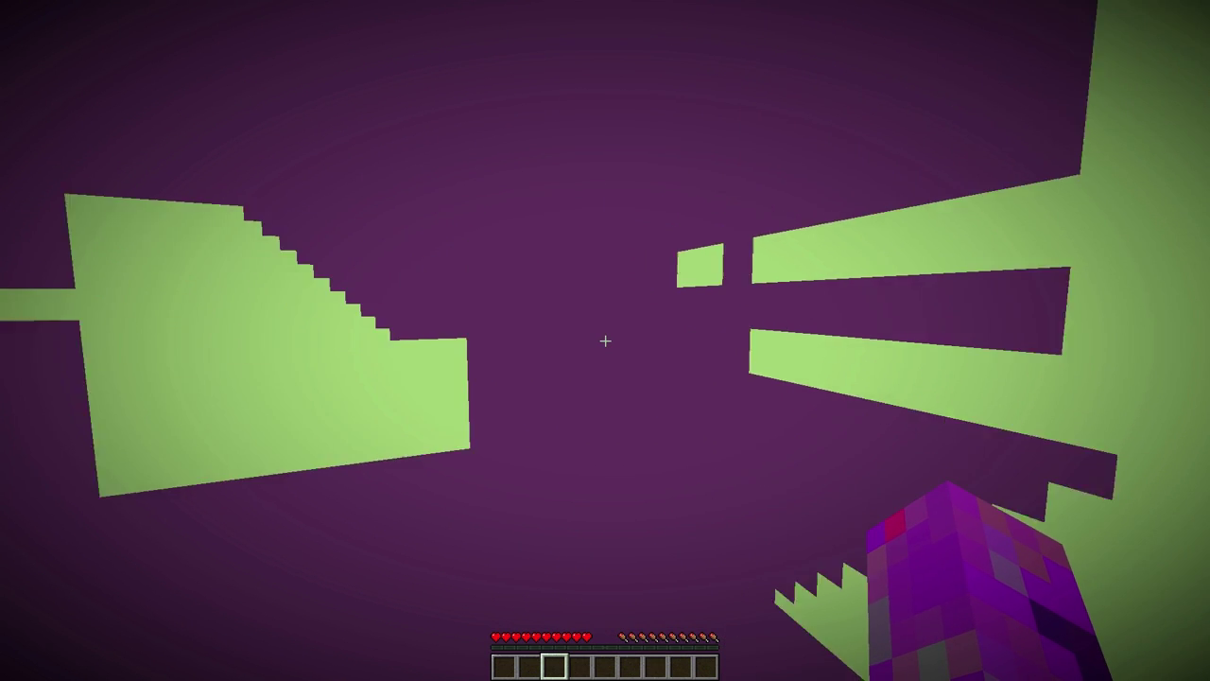
pyautogui.press('w')
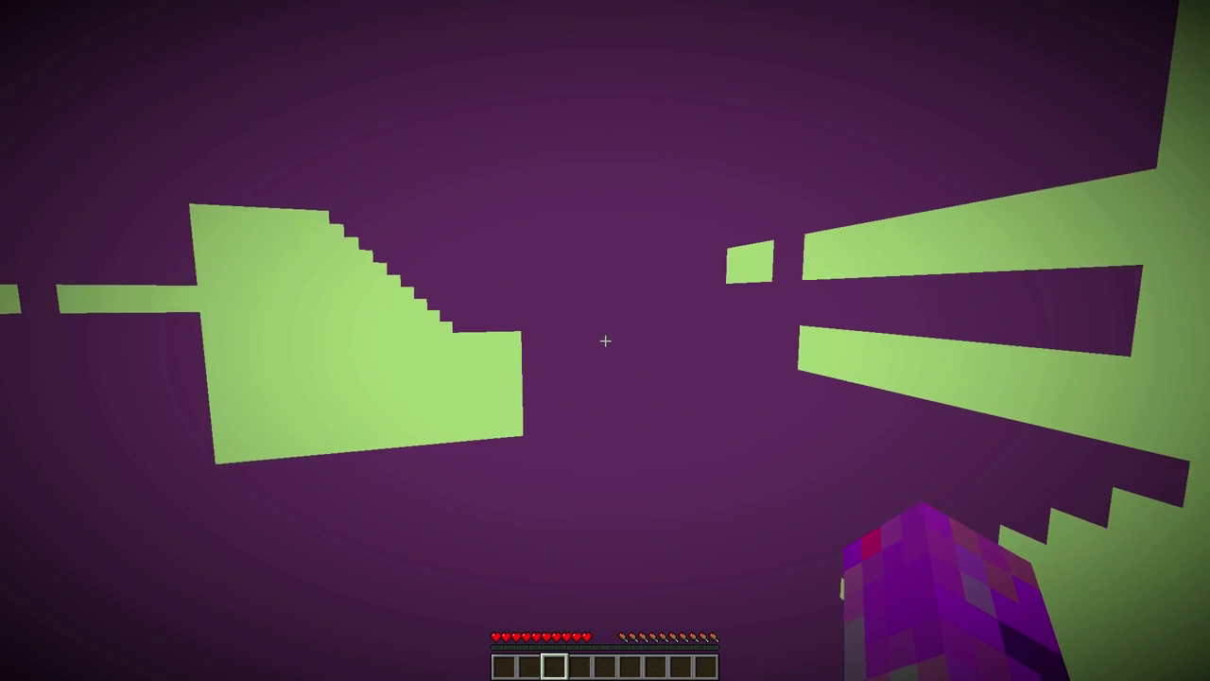
pyautogui.press('s')
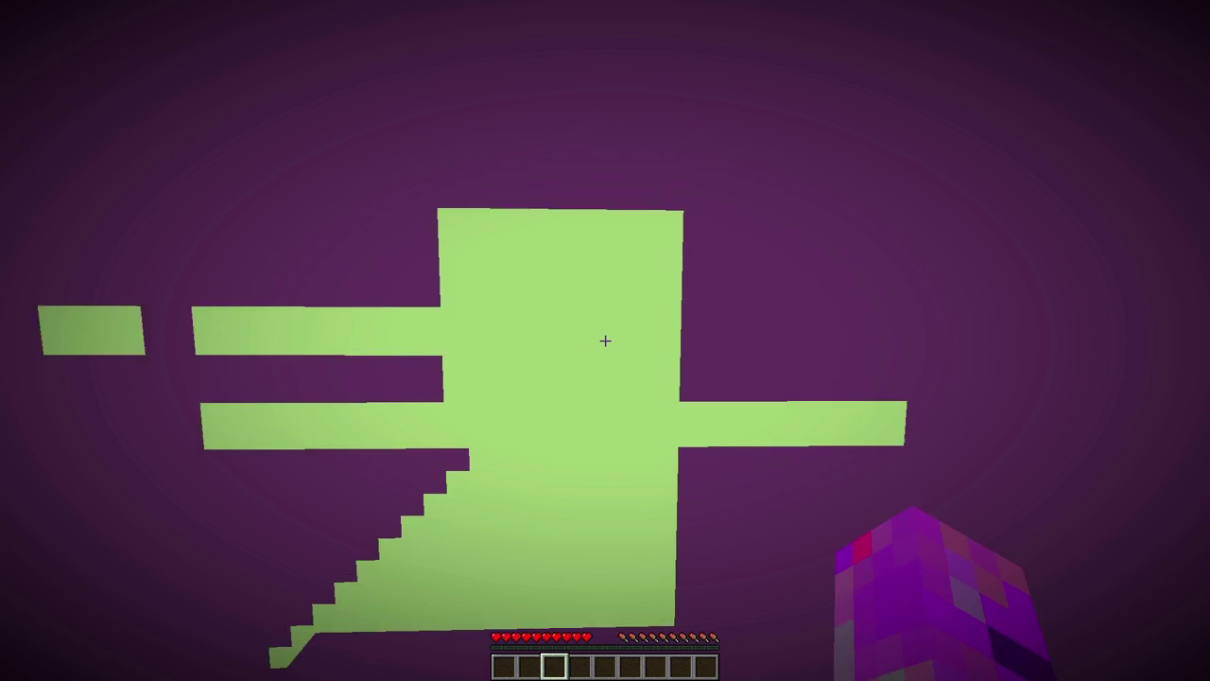
pyautogui.press('s')
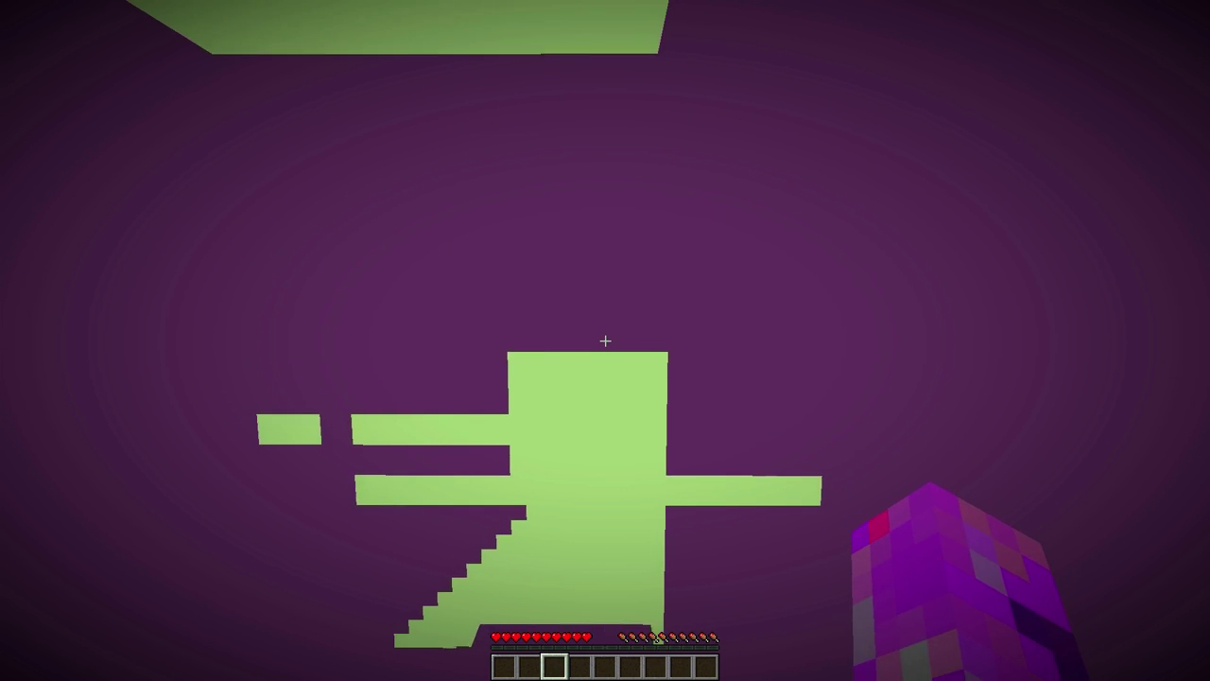
pyautogui.press('w')
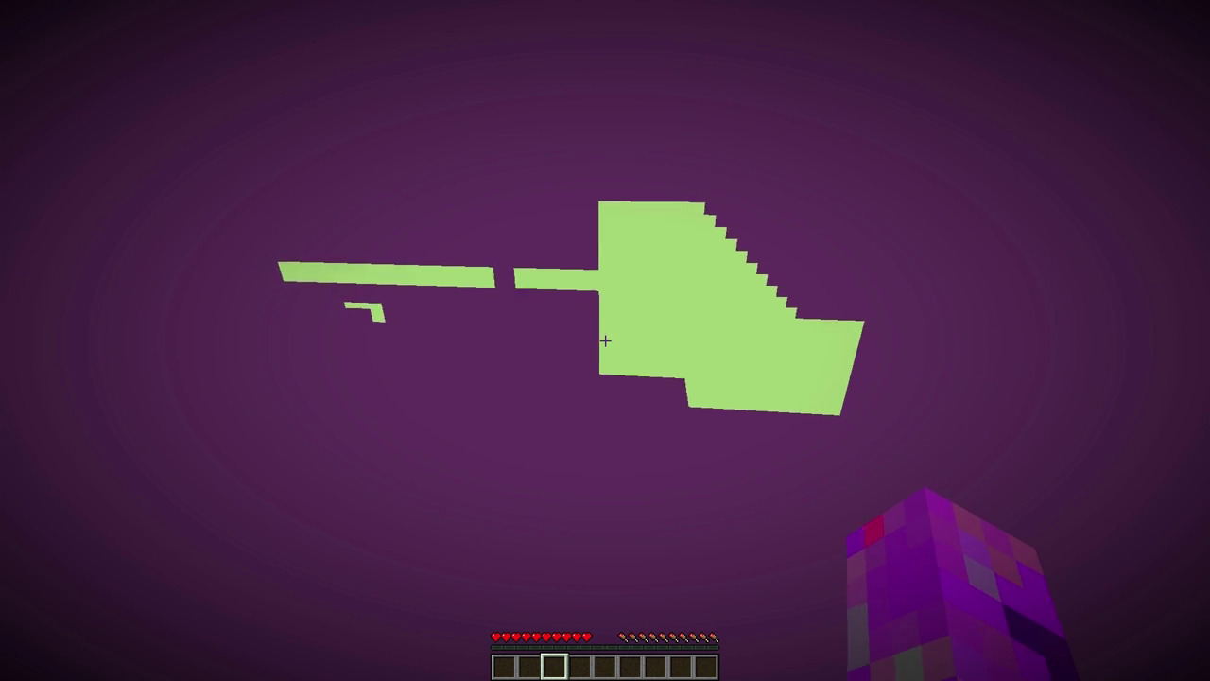
pyautogui.press('w')
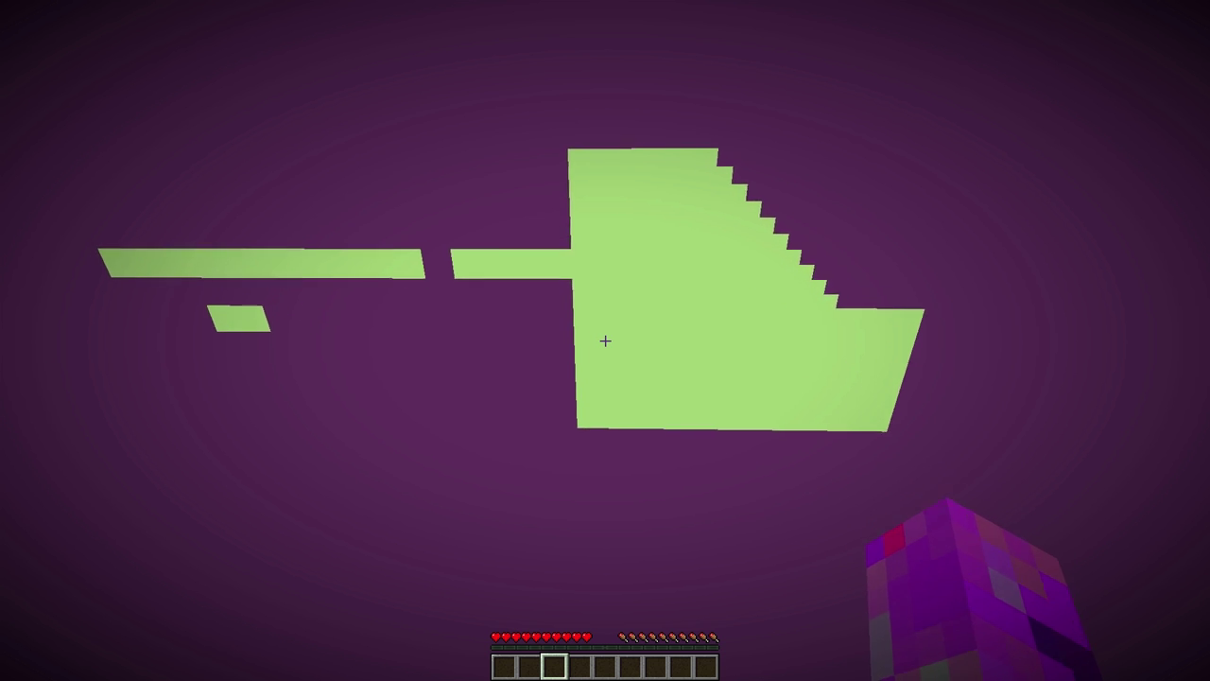
pyautogui.press('w')
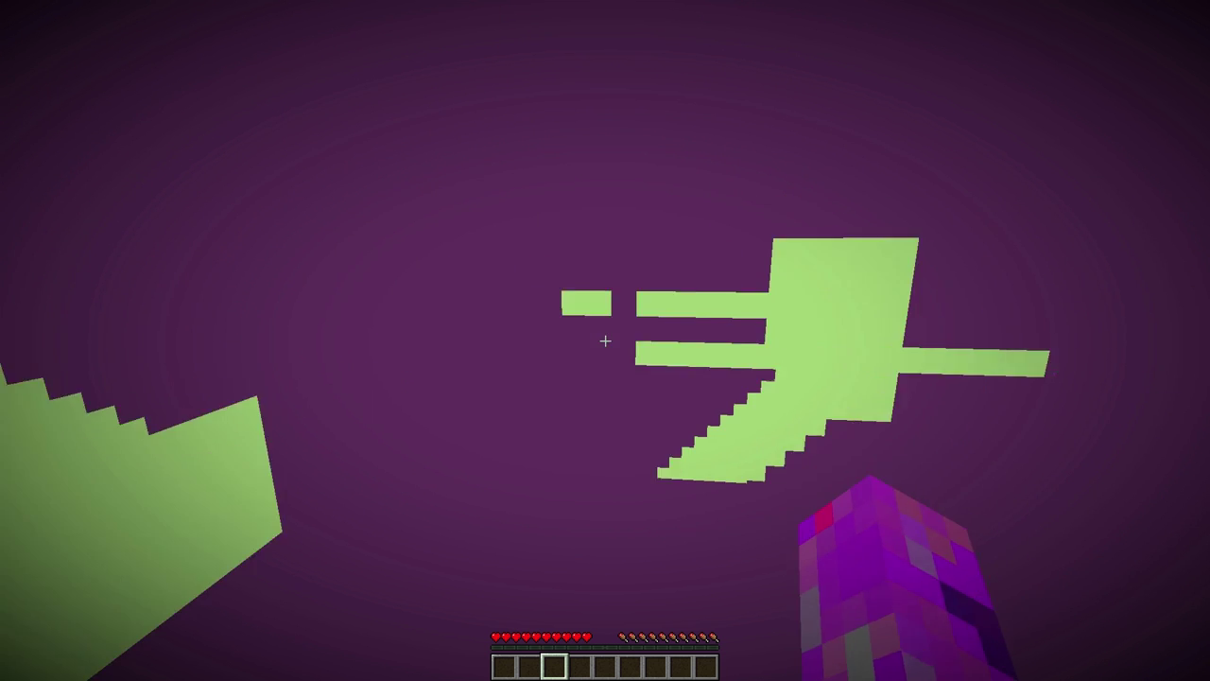
pyautogui.press('w')
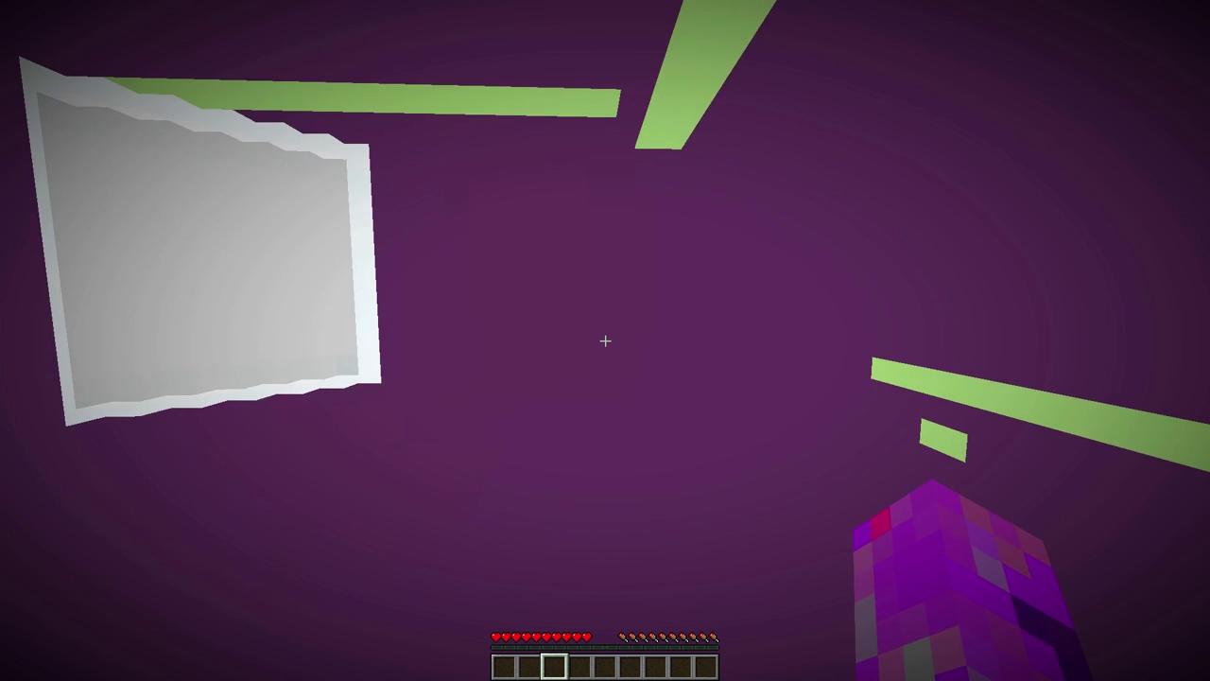
pyautogui.press('w')
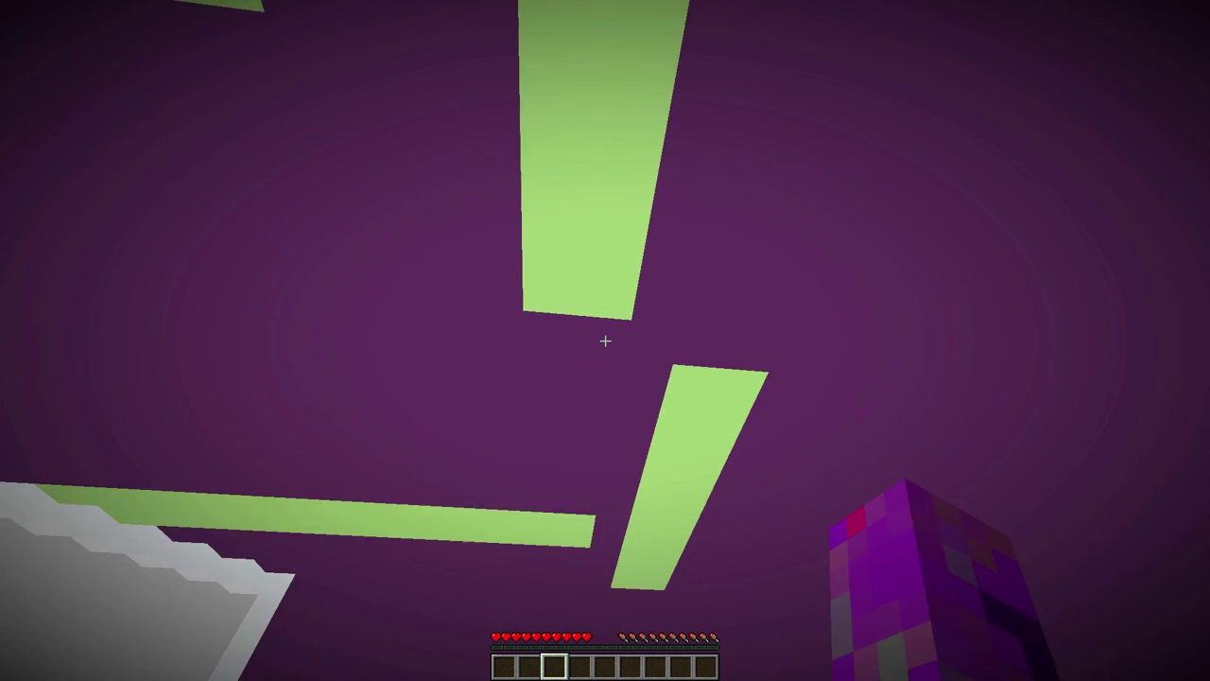
pyautogui.press('w')
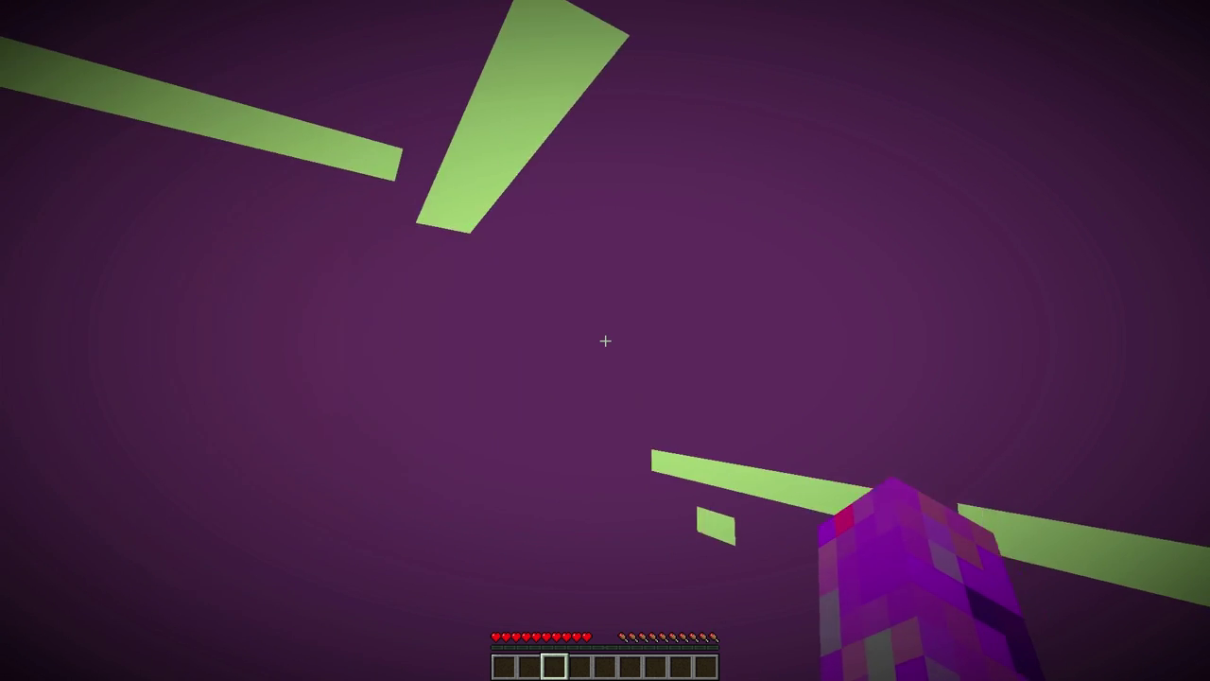
pyautogui.press('w')
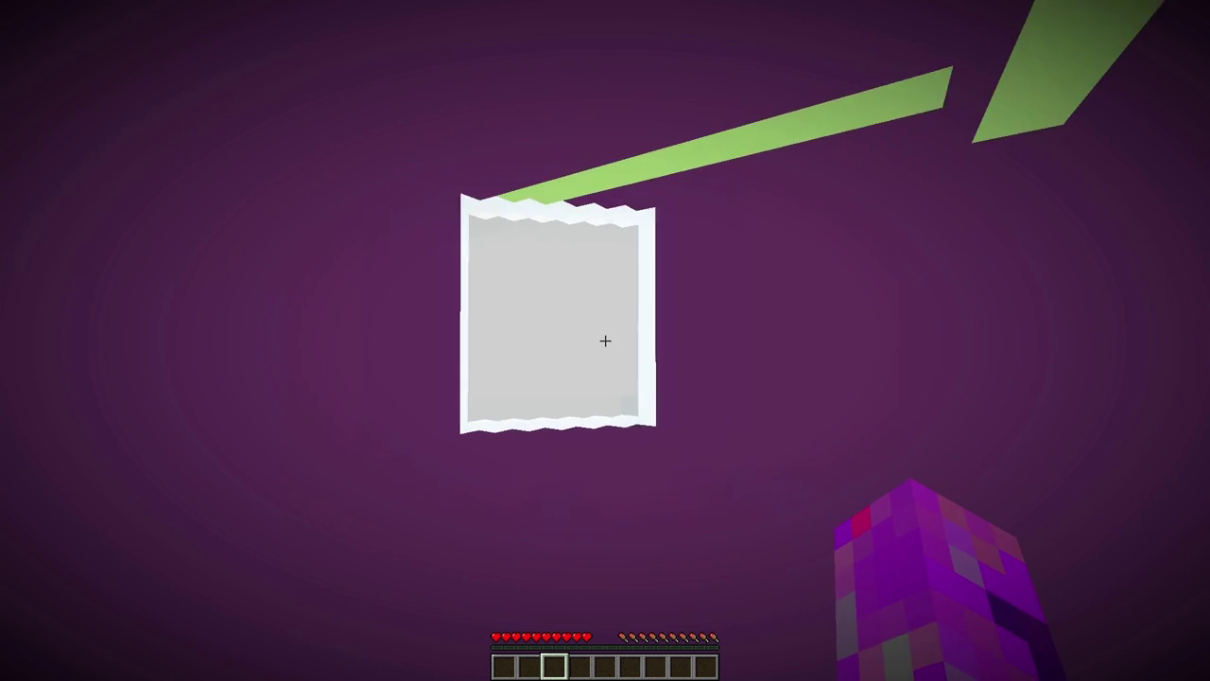
pyautogui.press('w')
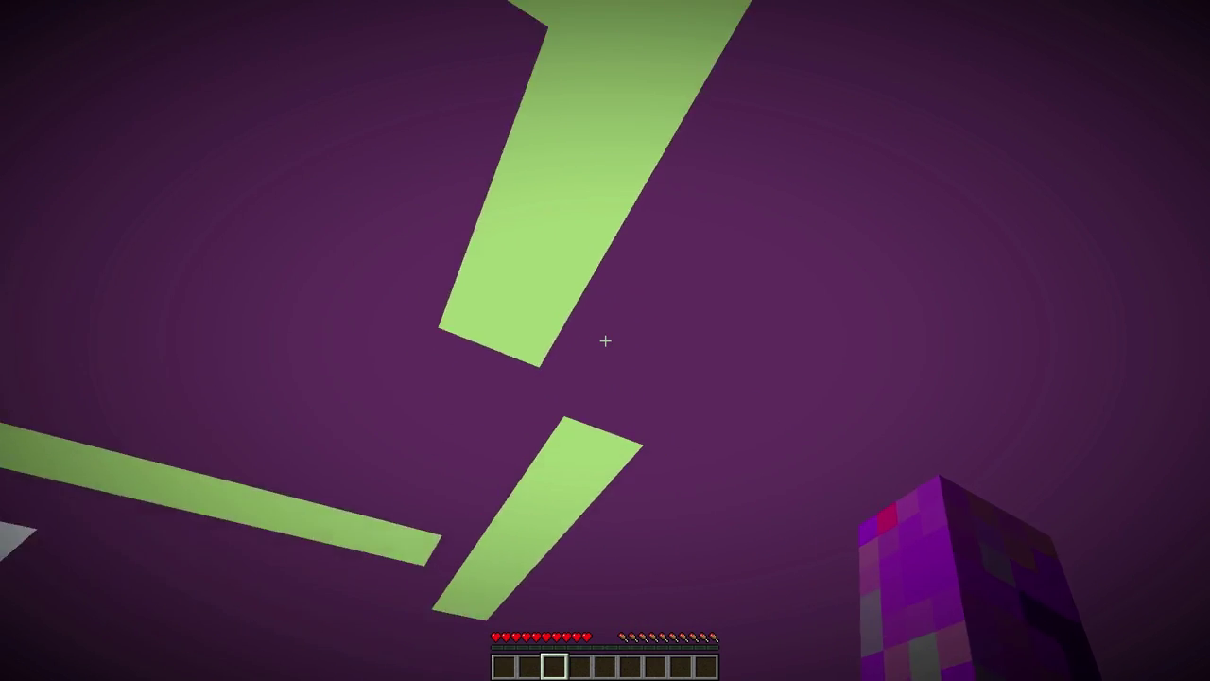
pyautogui.press('w')
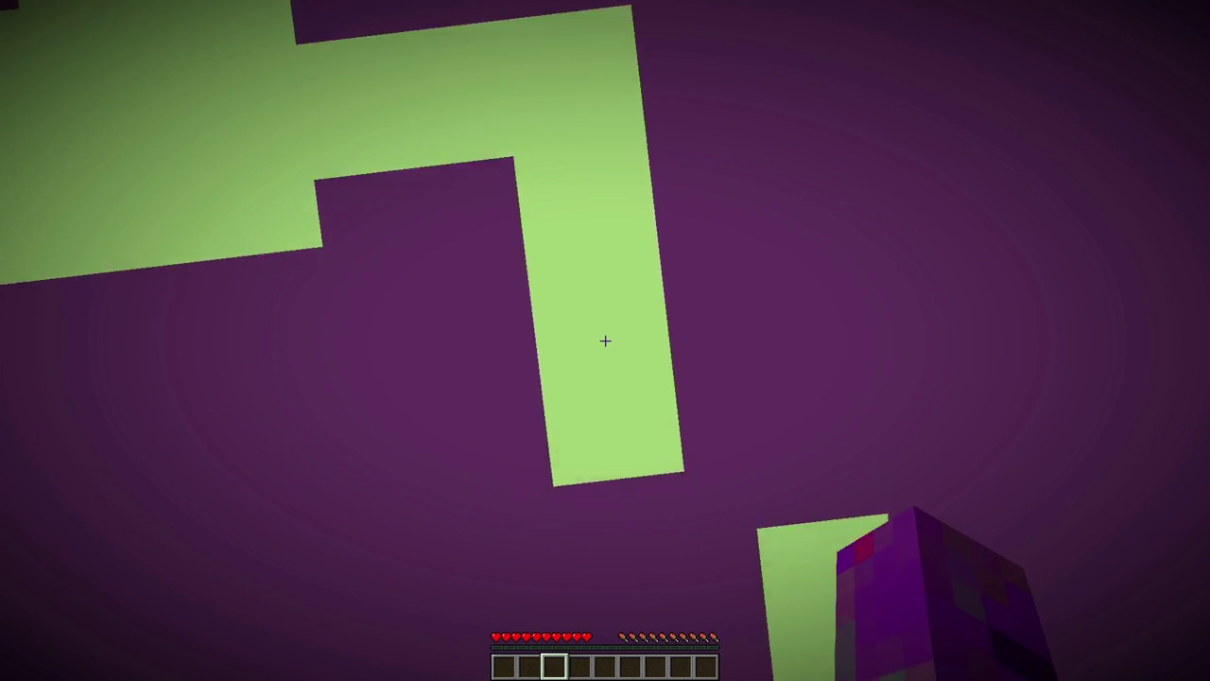
pyautogui.press('w')
pyautogui.press('w')
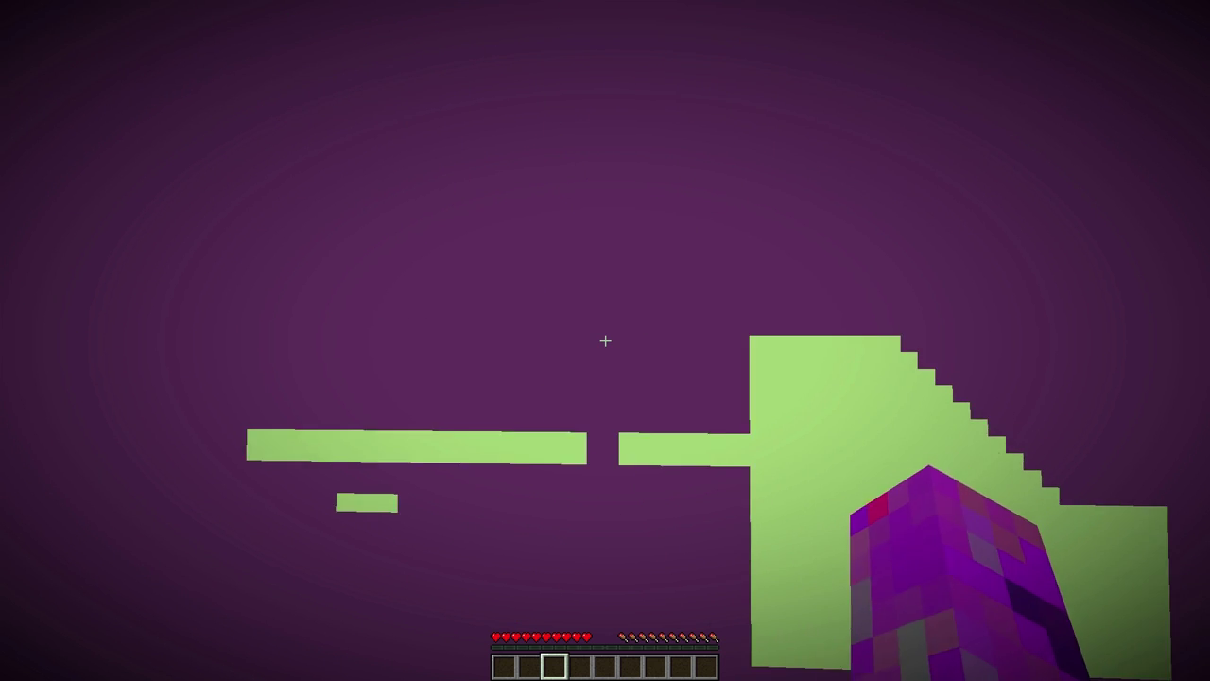
pyautogui.press('w')
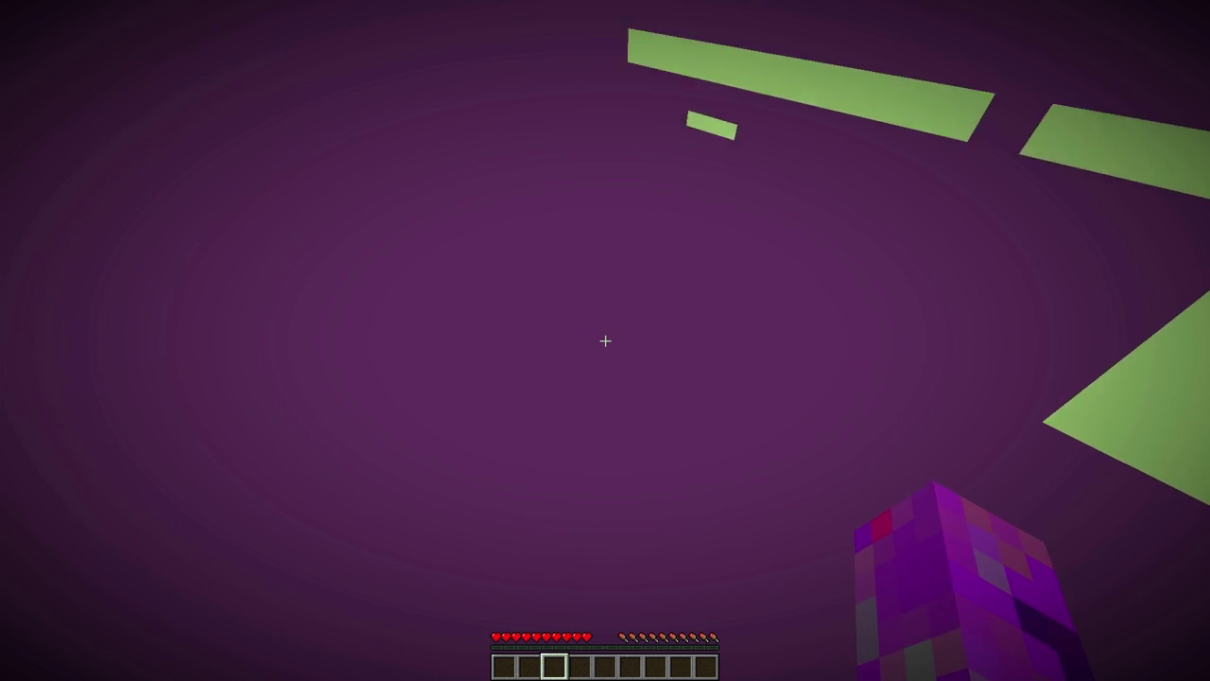
pyautogui.press('w')
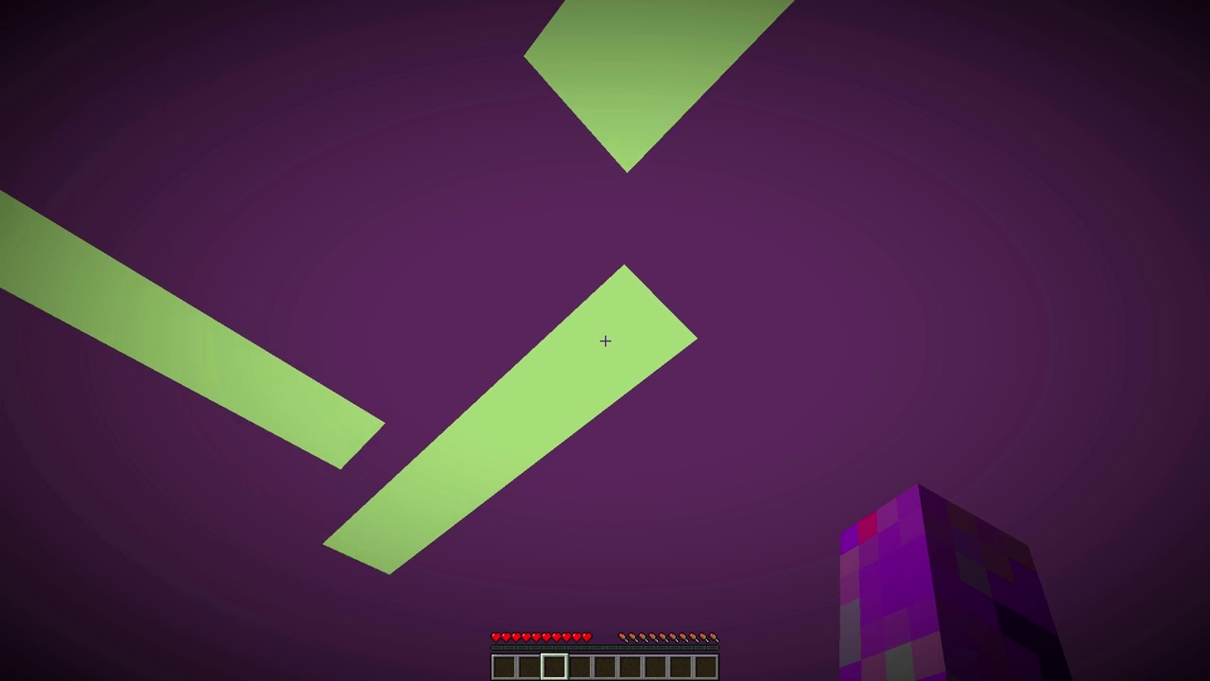
pyautogui.press('w')
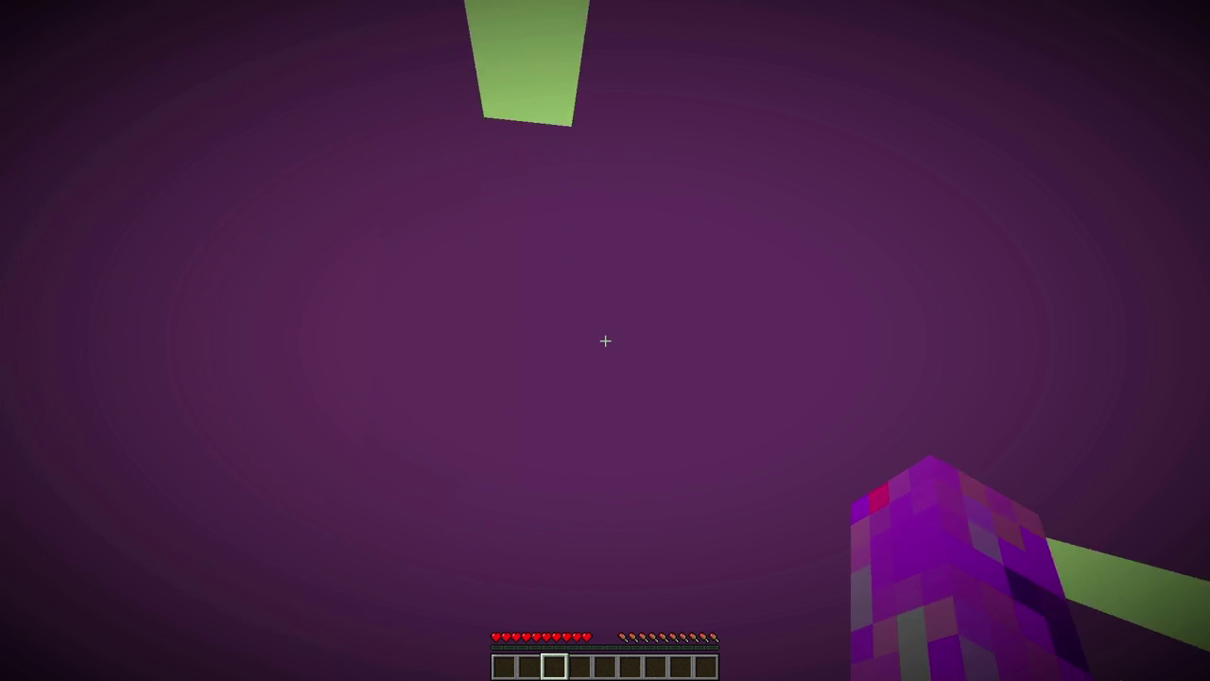
pyautogui.press('w')
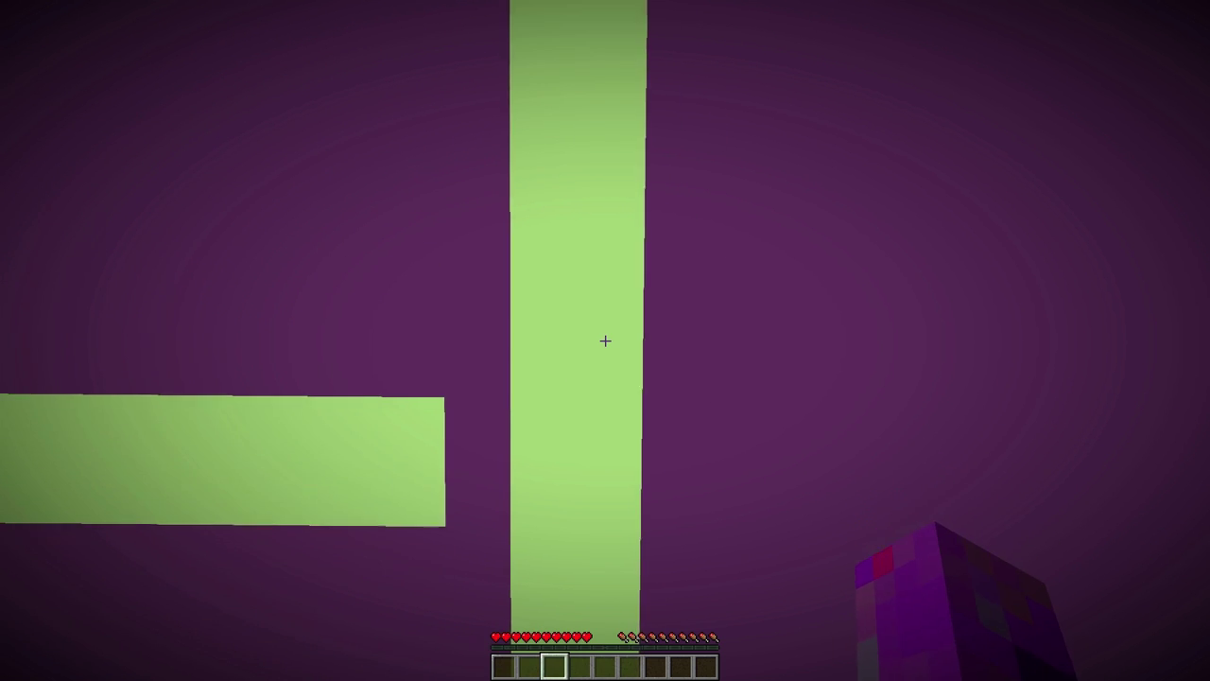
pyautogui.press('w')
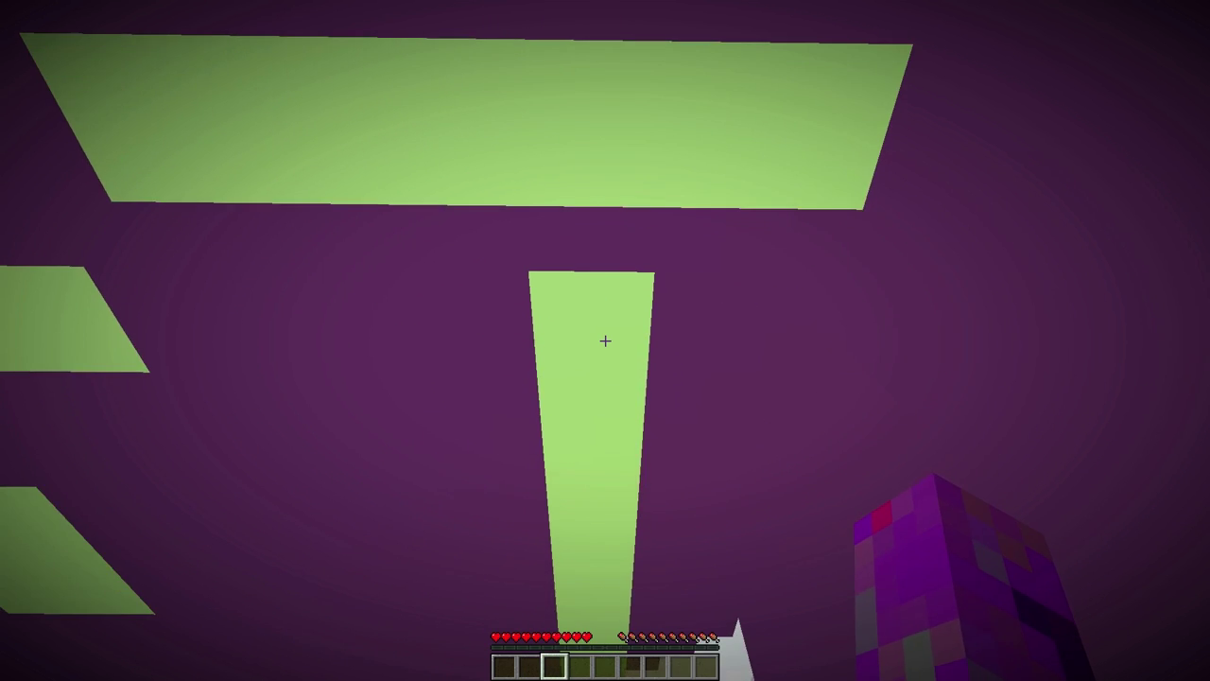
pyautogui.press('w')
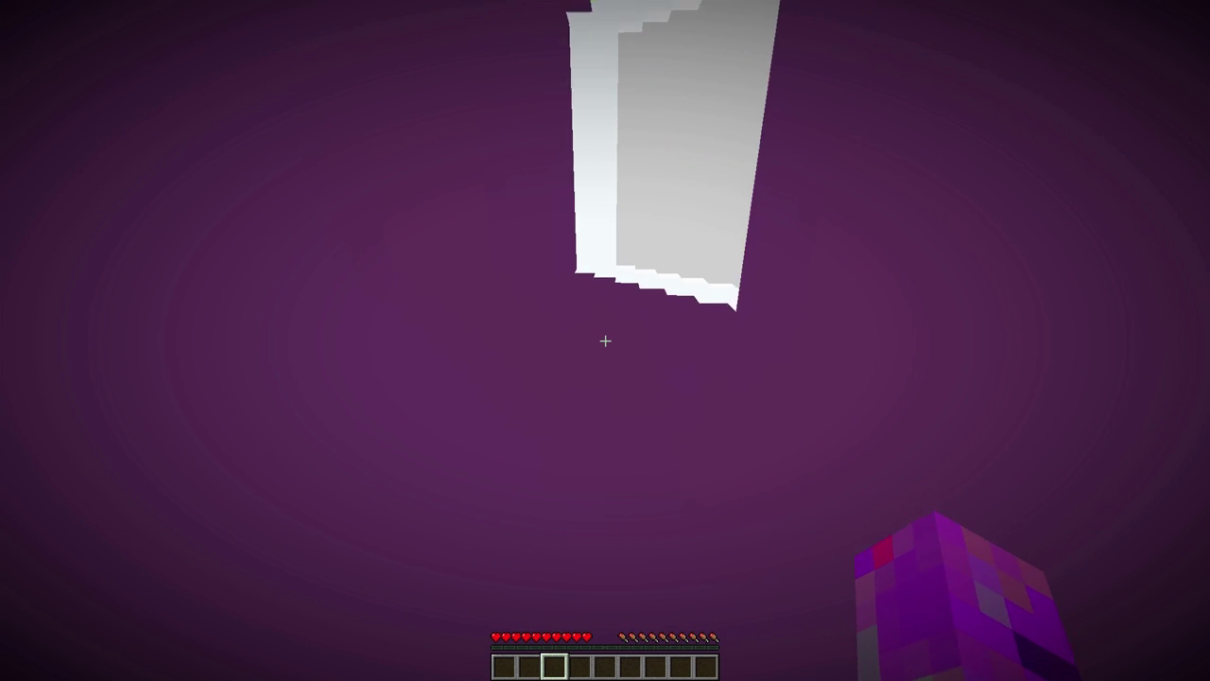
pyautogui.press('w')
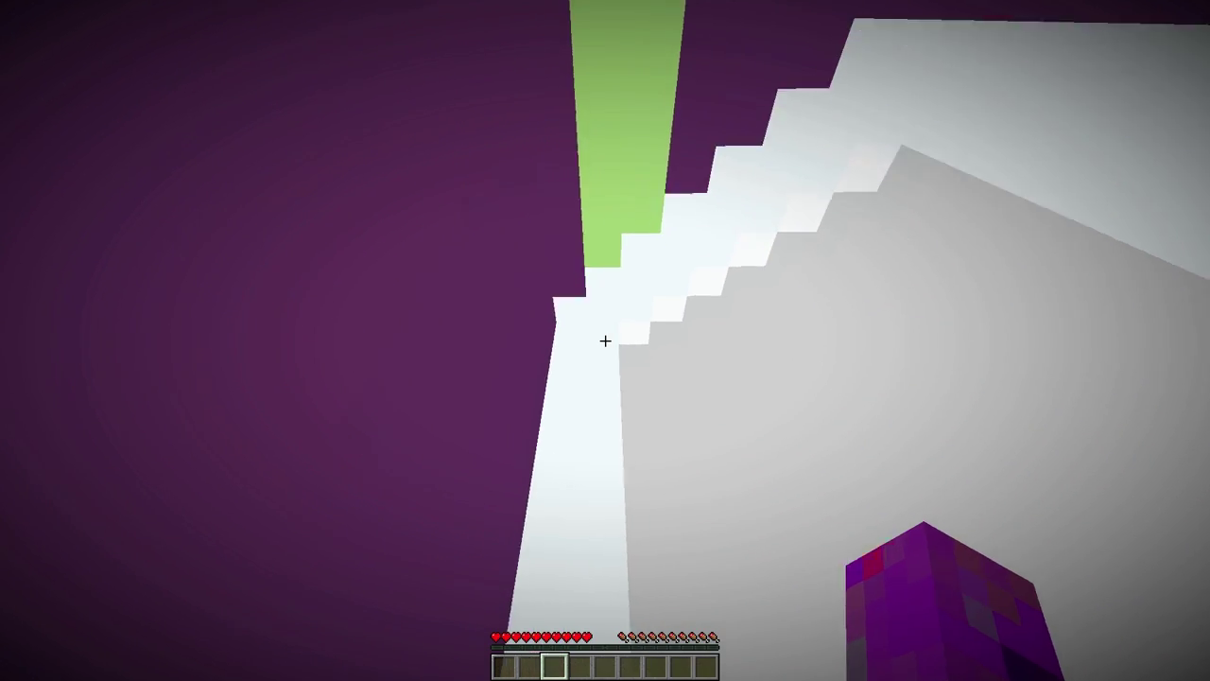
pyautogui.press('w')
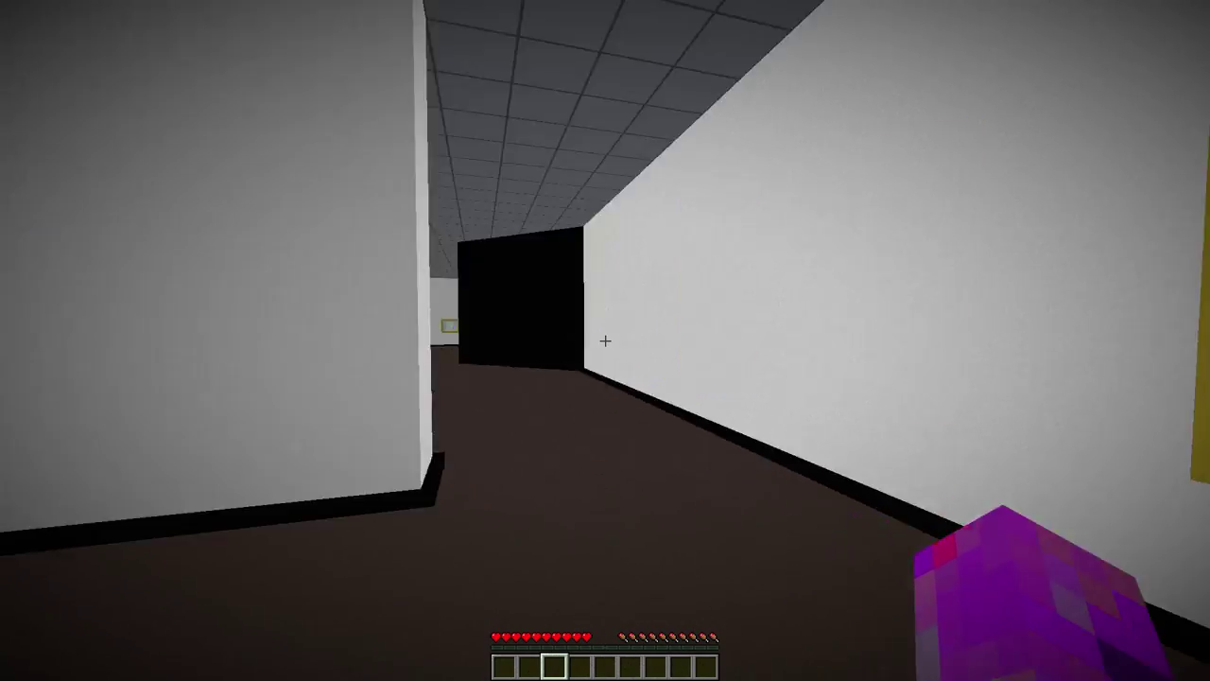
pyautogui.press('w')
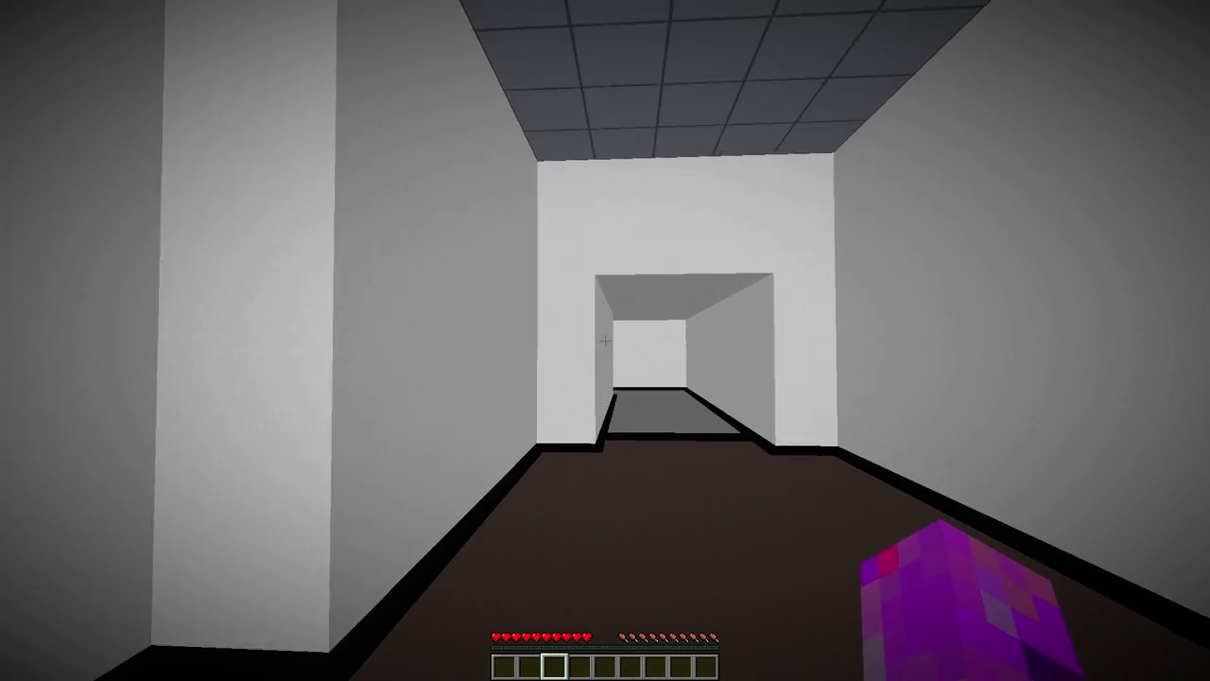
pyautogui.press('w')
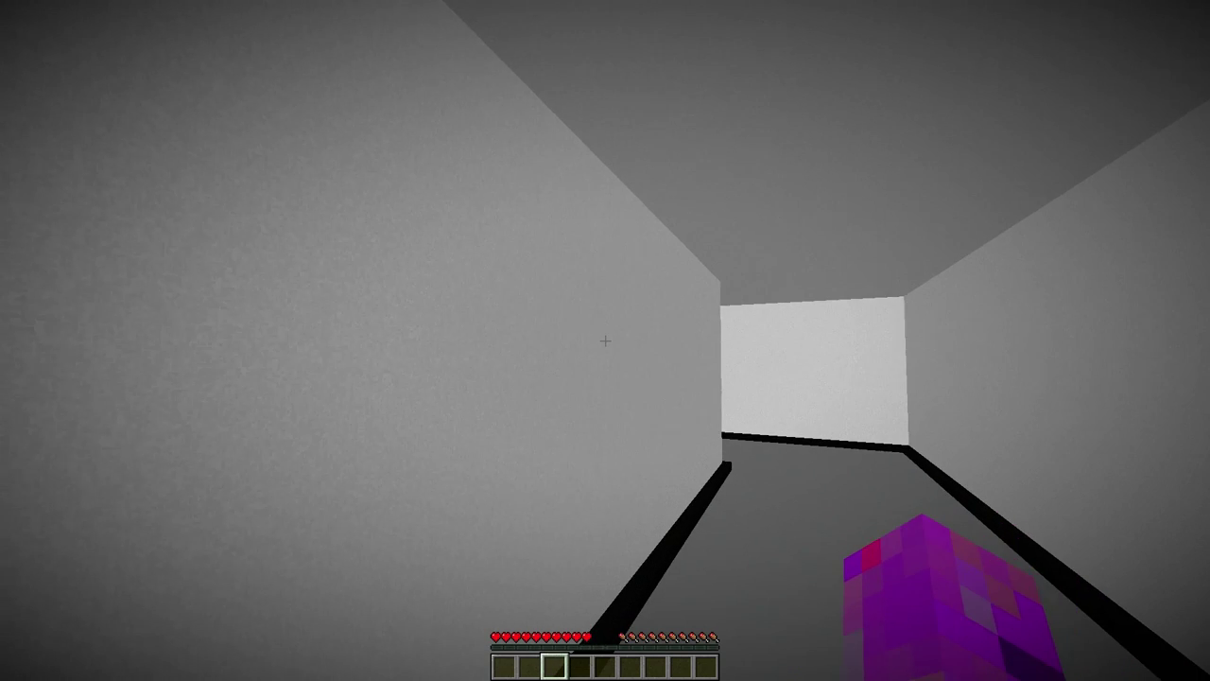
pyautogui.press('w')
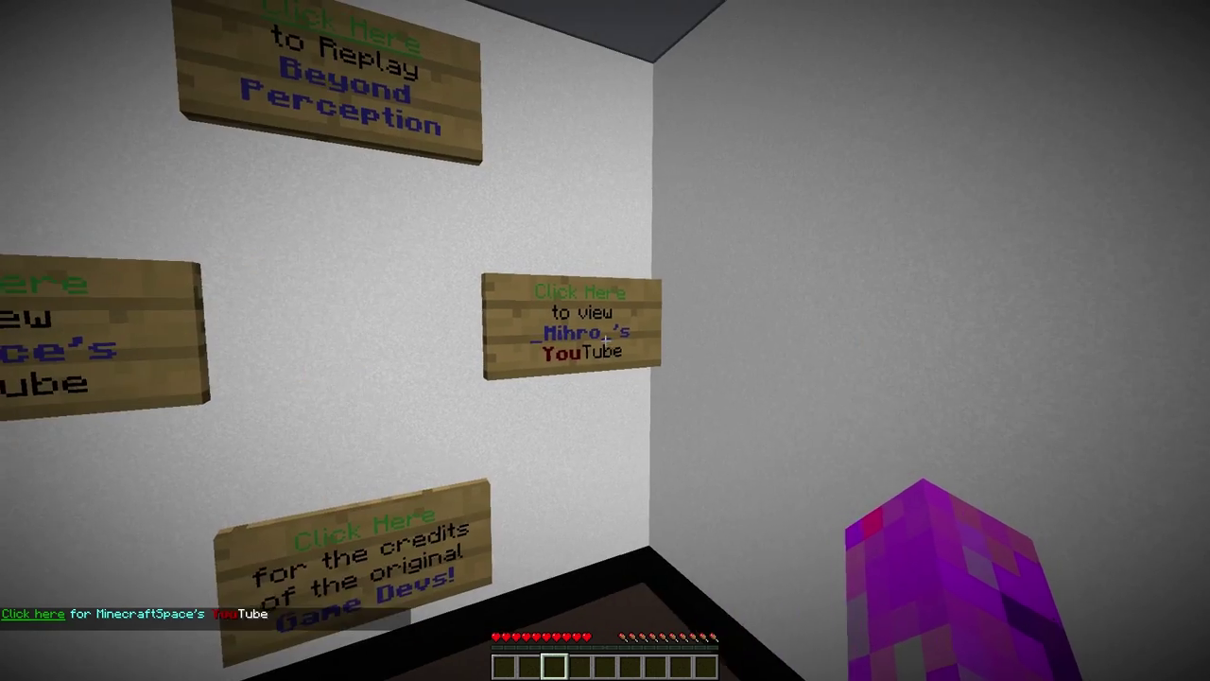
pyautogui.rightClick(605, 340)
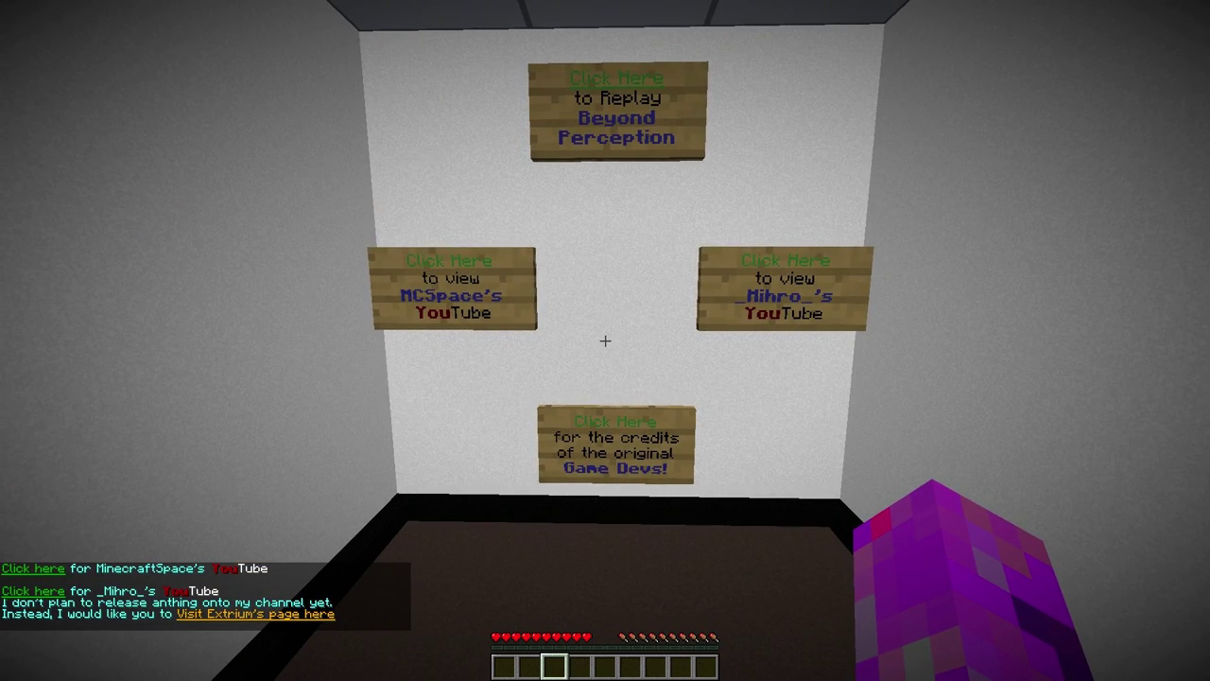
pyautogui.press('t')
pyautogui.click(38, 571)
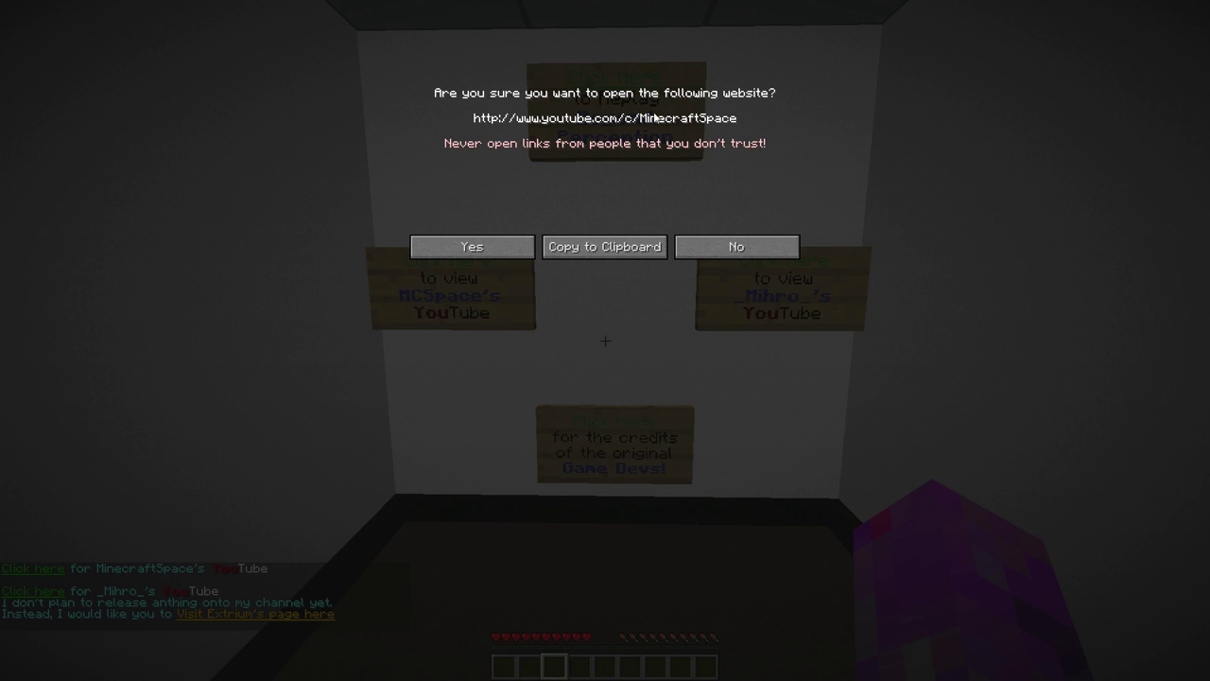
pyautogui.click(737, 247)
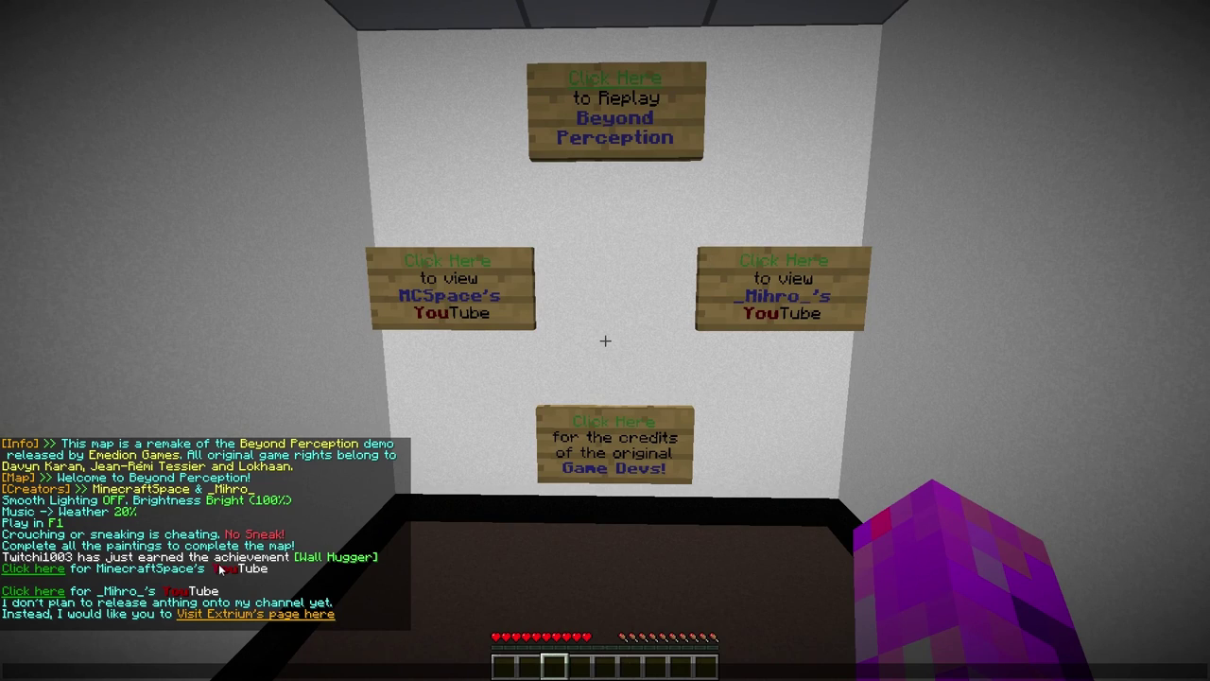
pyautogui.click(38, 591)
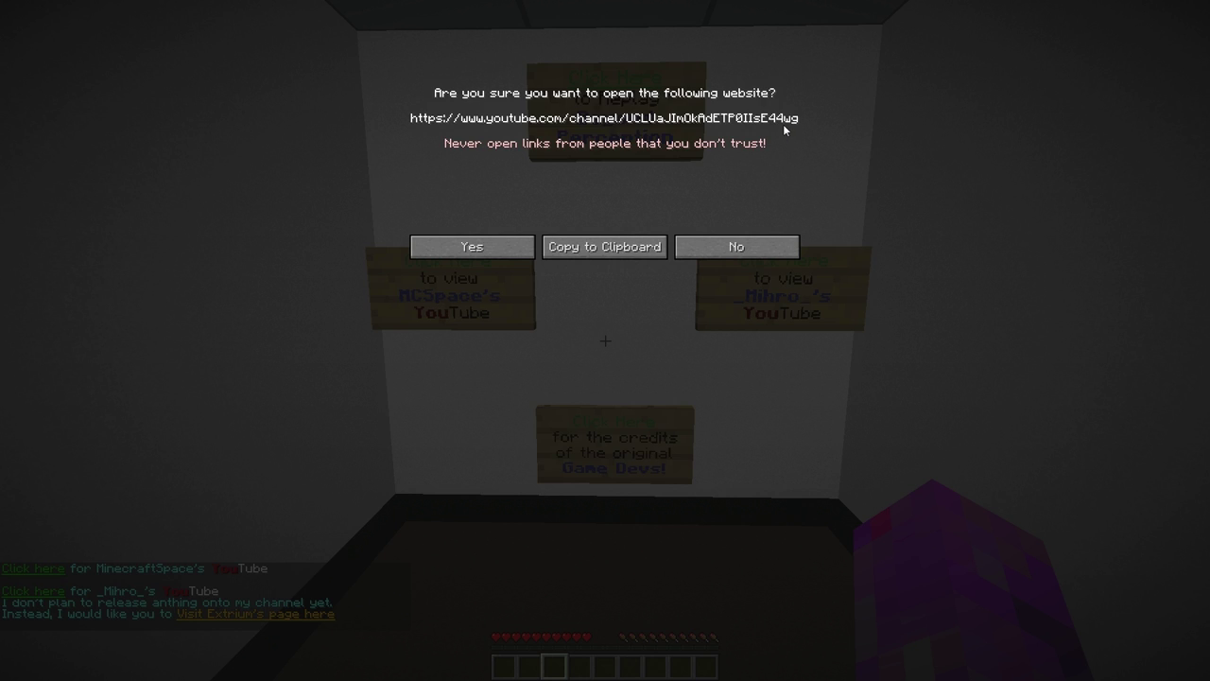
pyautogui.press('Escape')
pyautogui.press('F5')
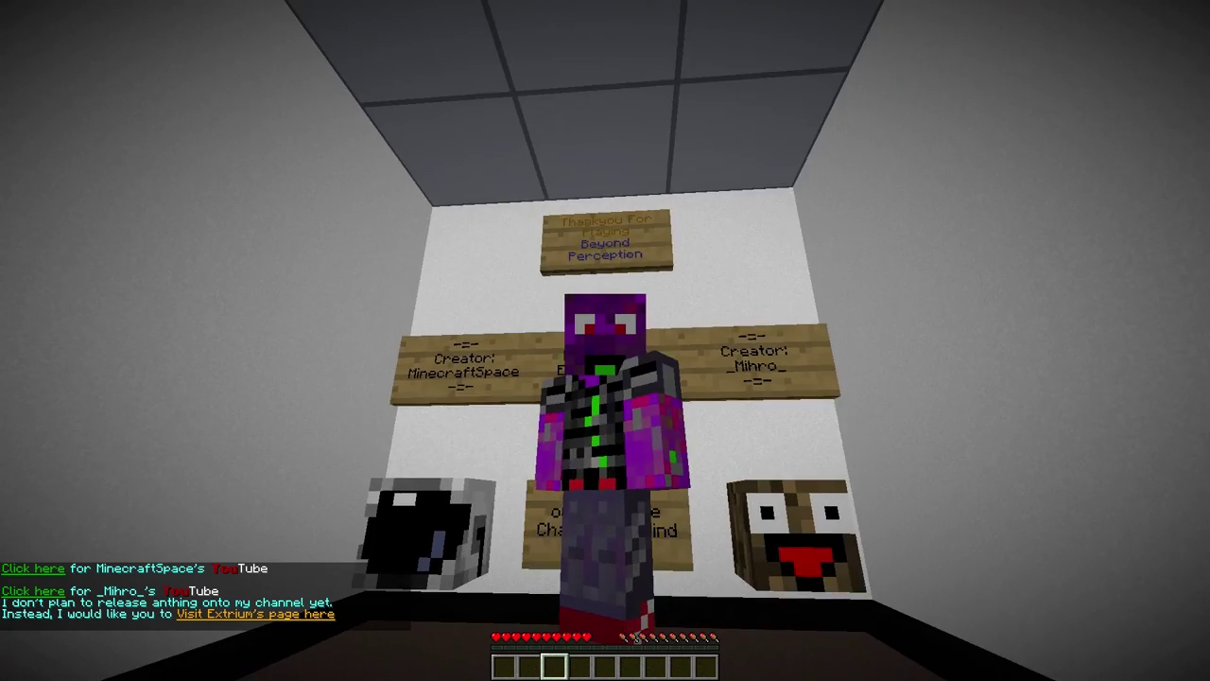